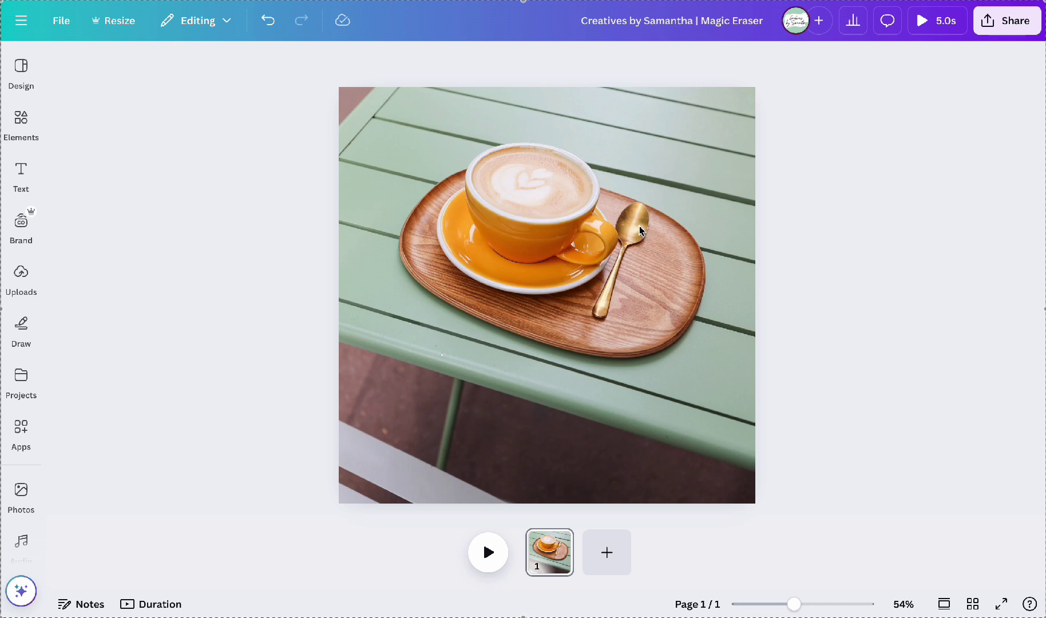
Step: Remove the spoon from the latte photo using Magic Eraser's Click mode
left_click(644, 147)
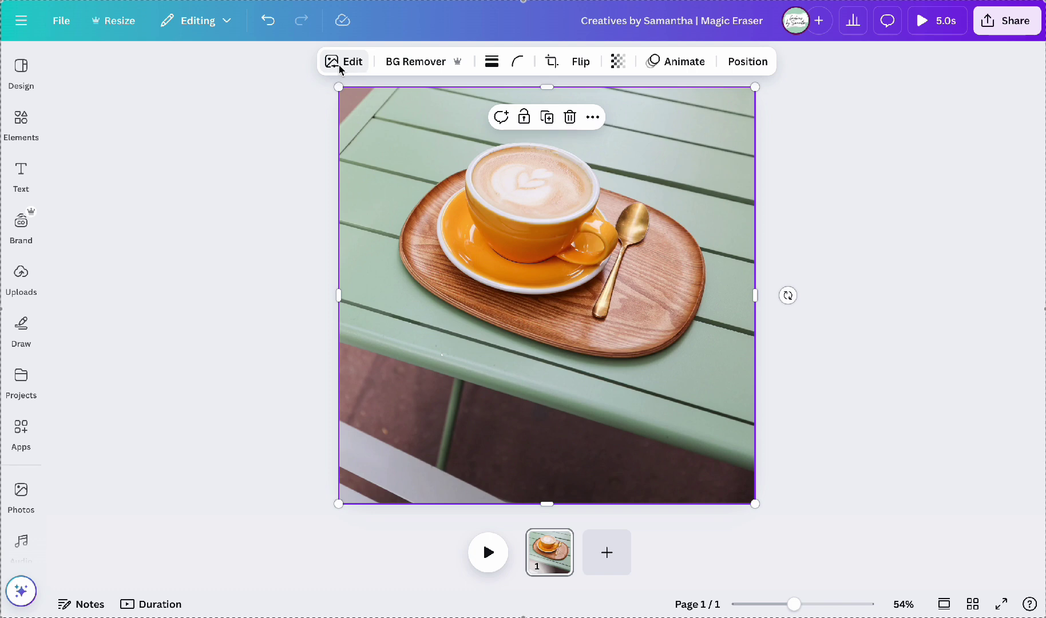
left_click(340, 64)
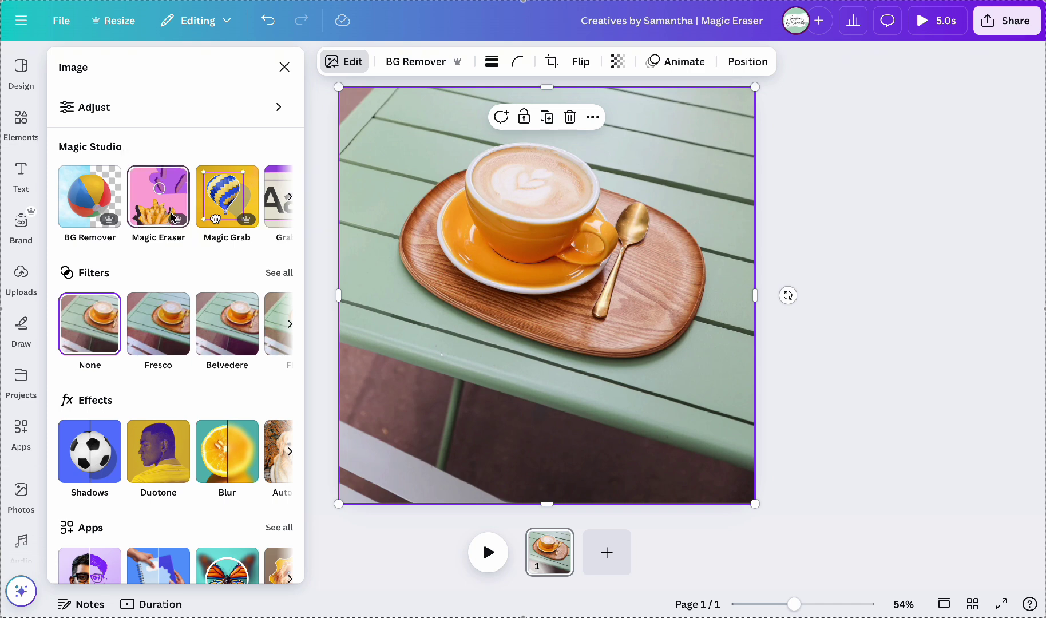
left_click(159, 196)
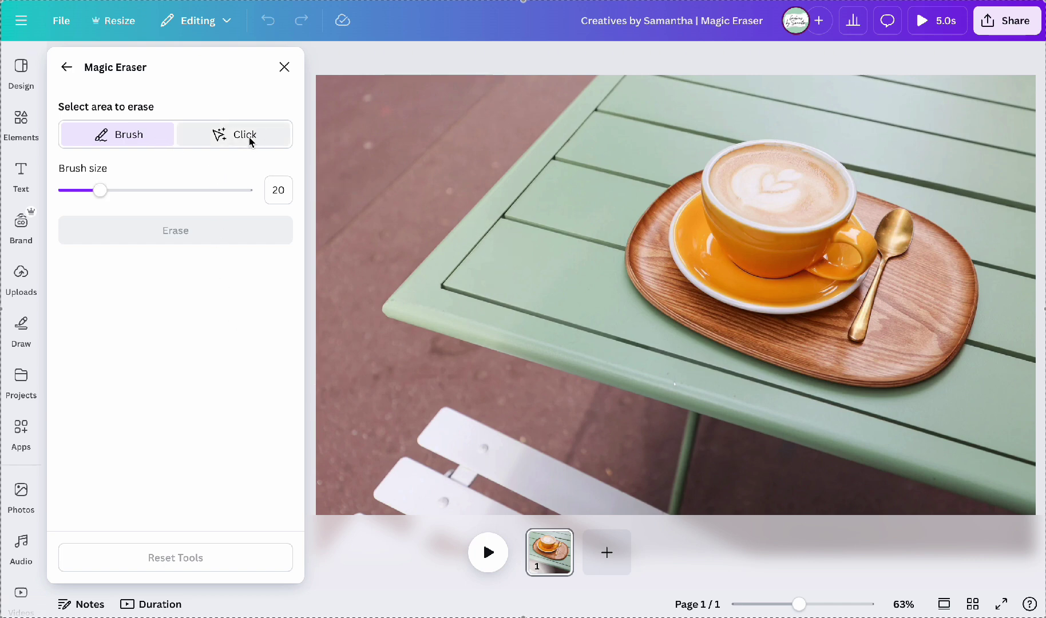
left_click(265, 146)
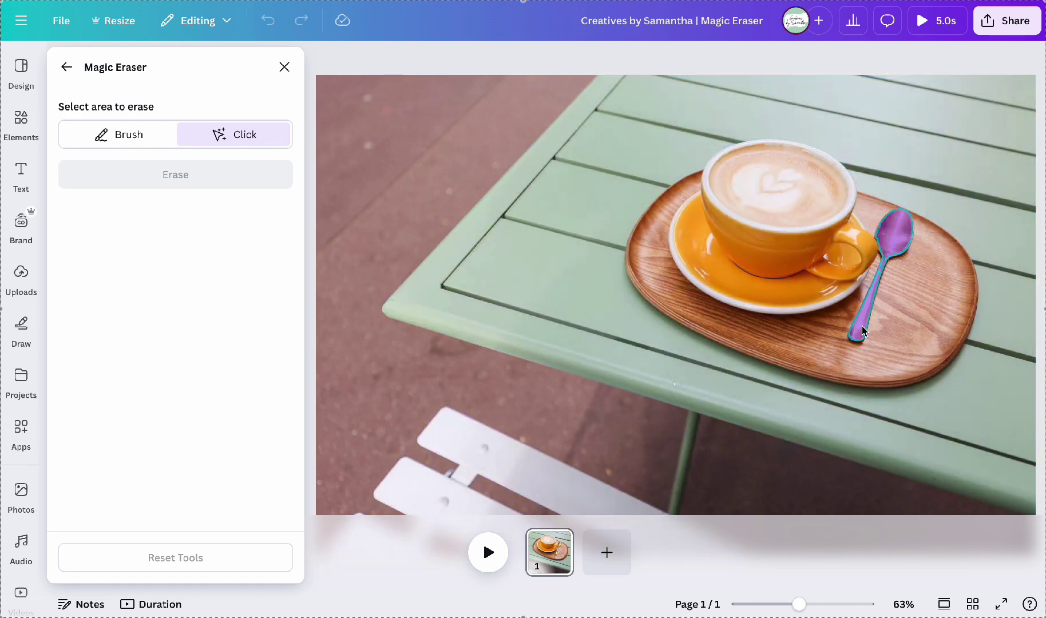
left_click(892, 256)
left_click(203, 188)
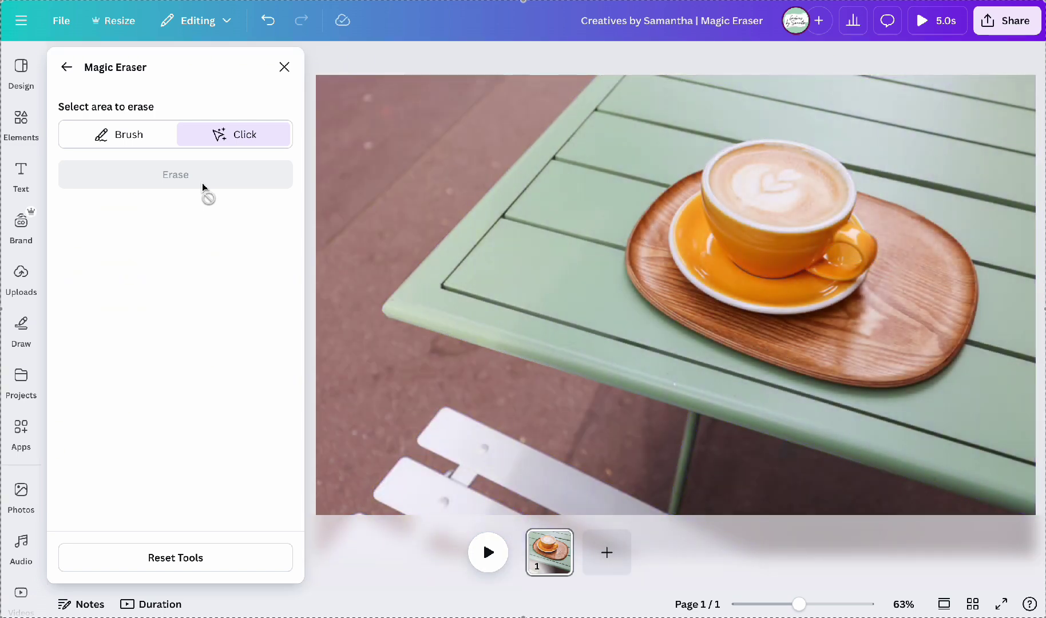
Step: Exit Magic Eraser, deselect the photo, and check the heart cookie in Recently used elements
left_click(66, 68)
key("Escape")
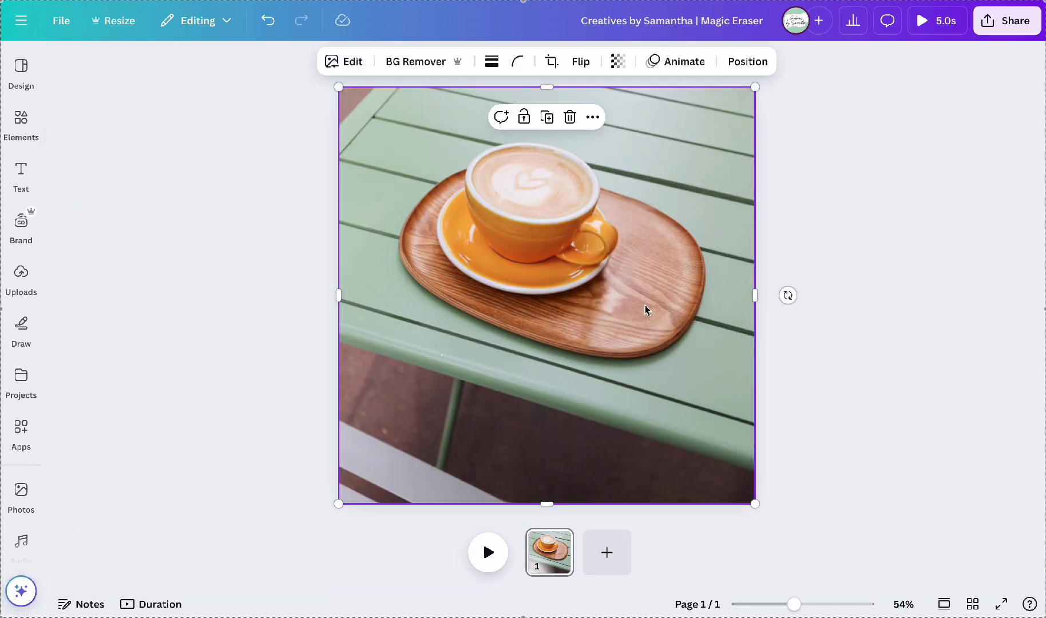
left_click(760, 281)
left_click(21, 122)
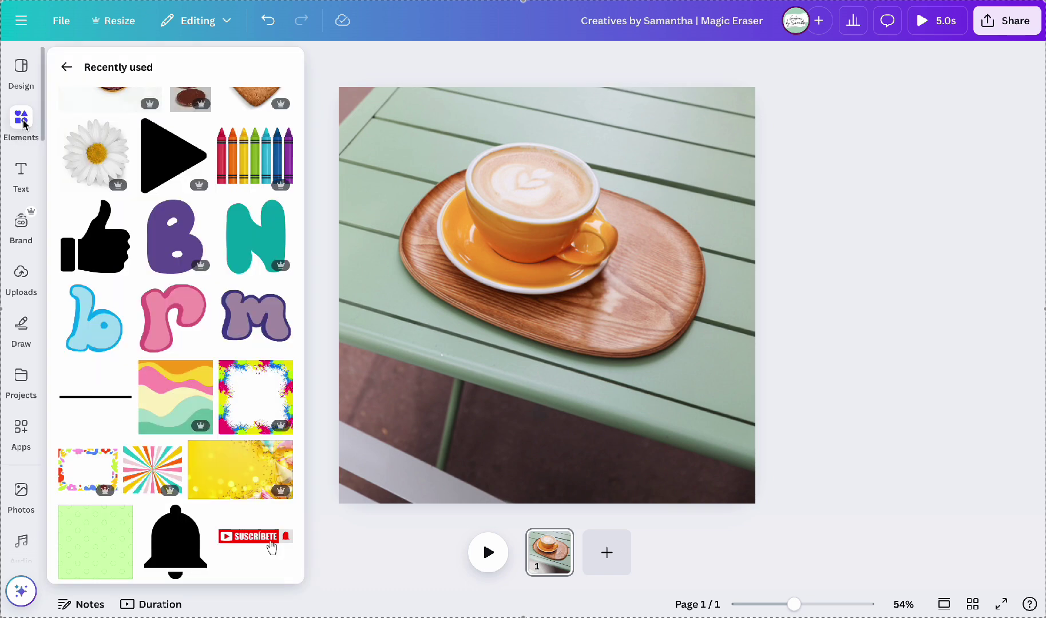
scroll(123, 143, "up", 2)
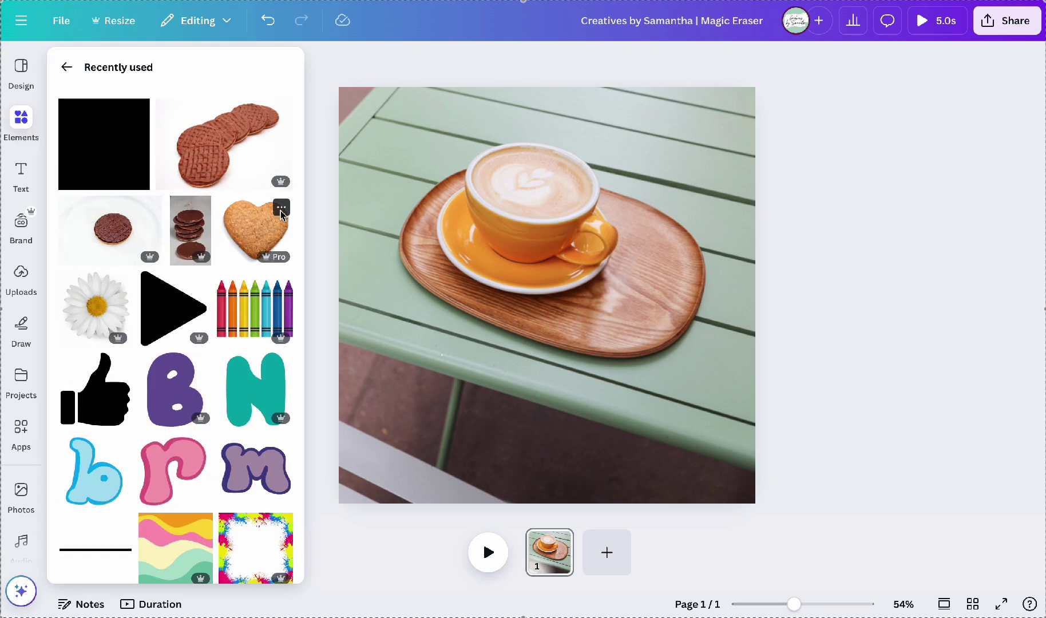
left_click(282, 209)
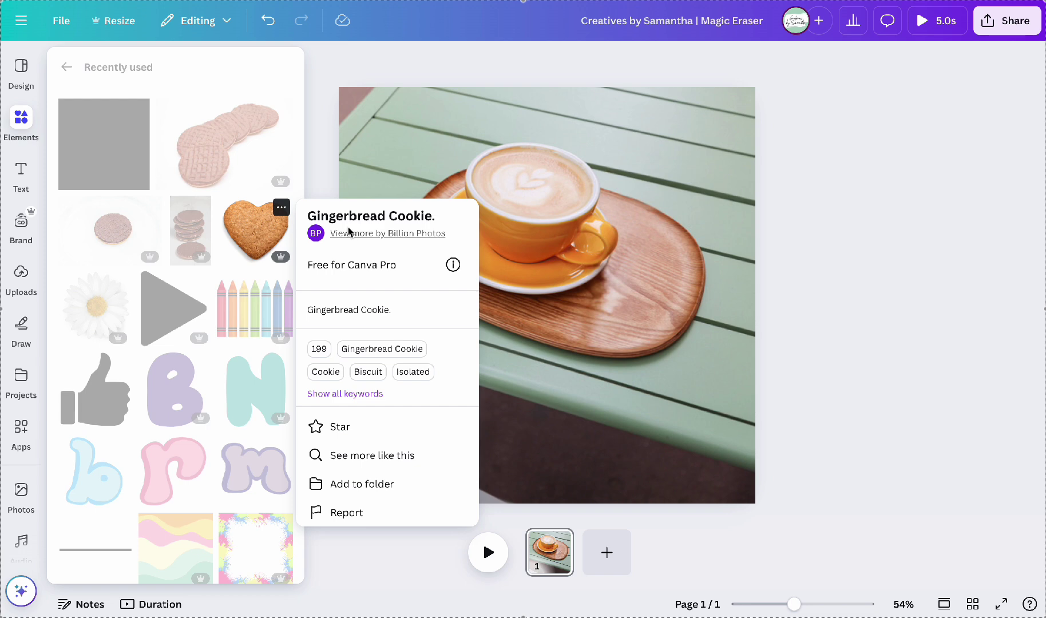
left_click(245, 233)
Step: Add the heart cookie, shrink it, and place it on the tray beside the cup
left_click(260, 229)
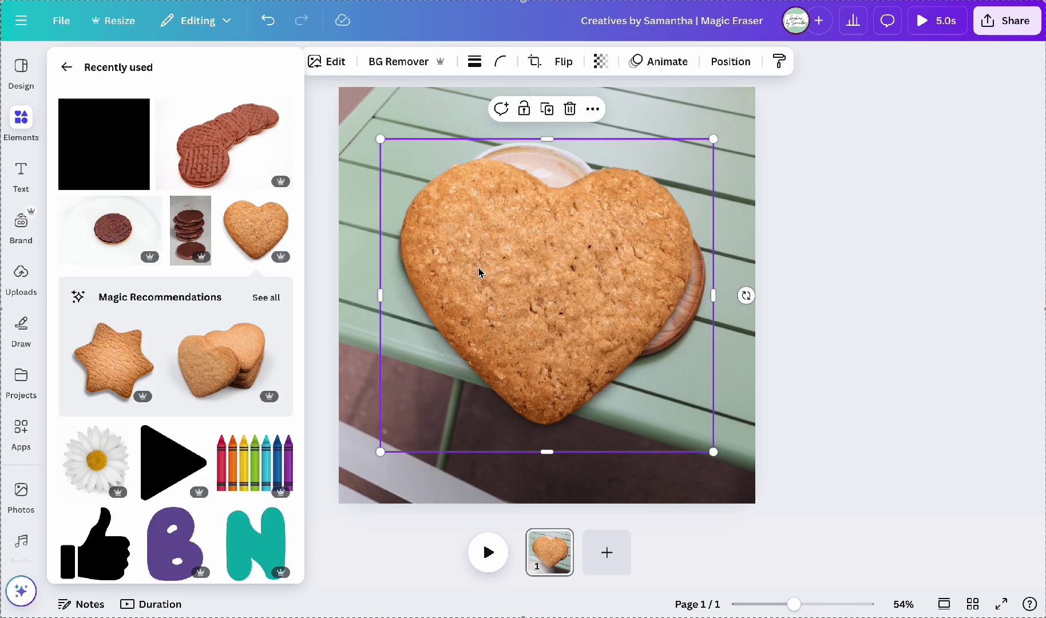
left_click(304, 311)
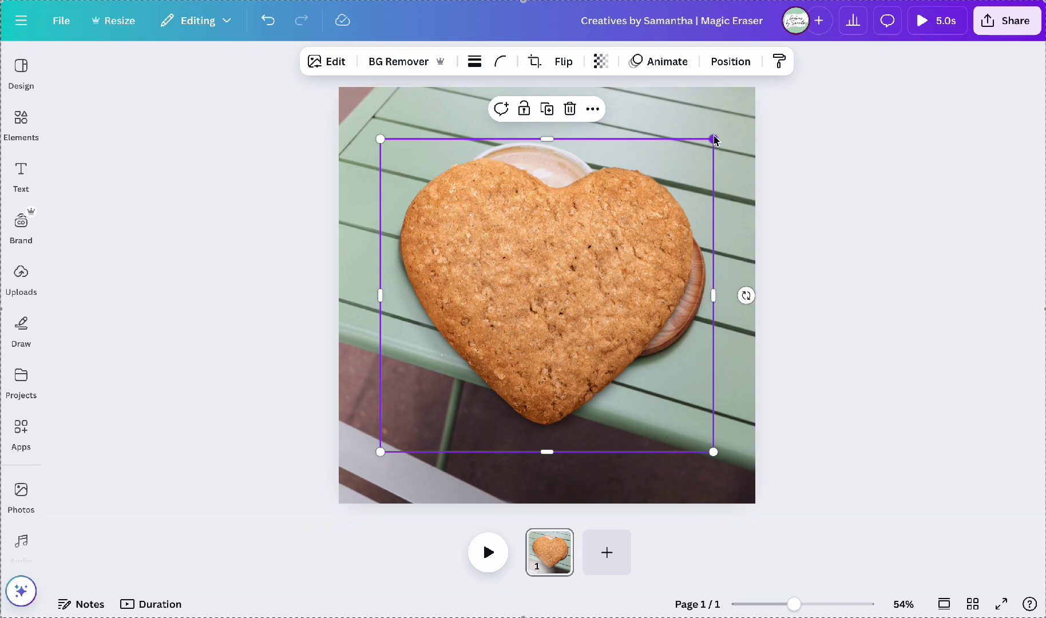
left_click_drag(714, 144, 462, 293)
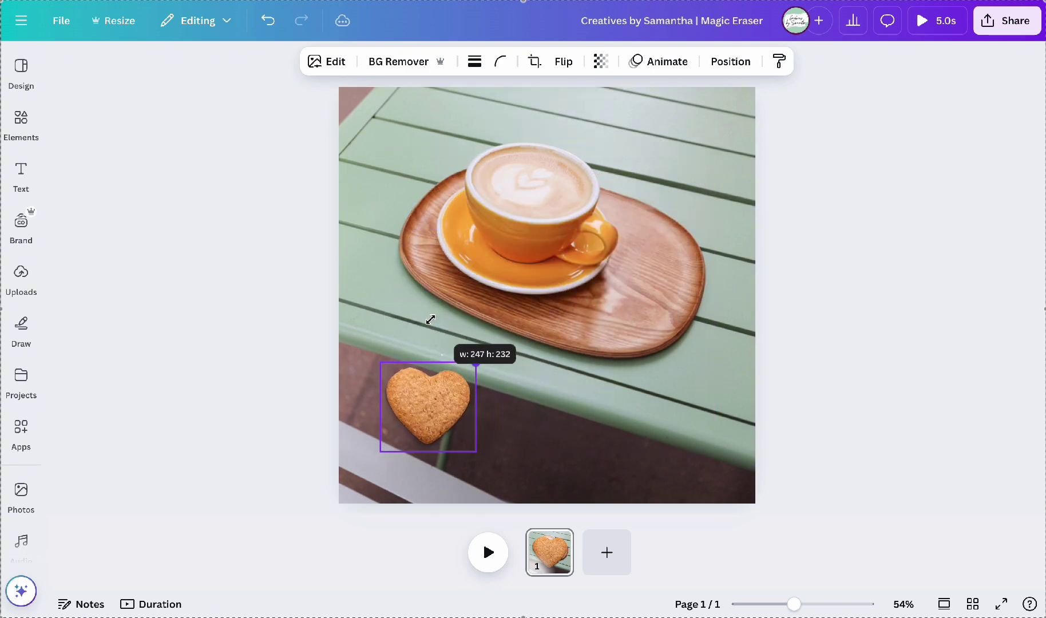
left_click_drag(462, 293, 428, 328)
left_click_drag(423, 417, 643, 292)
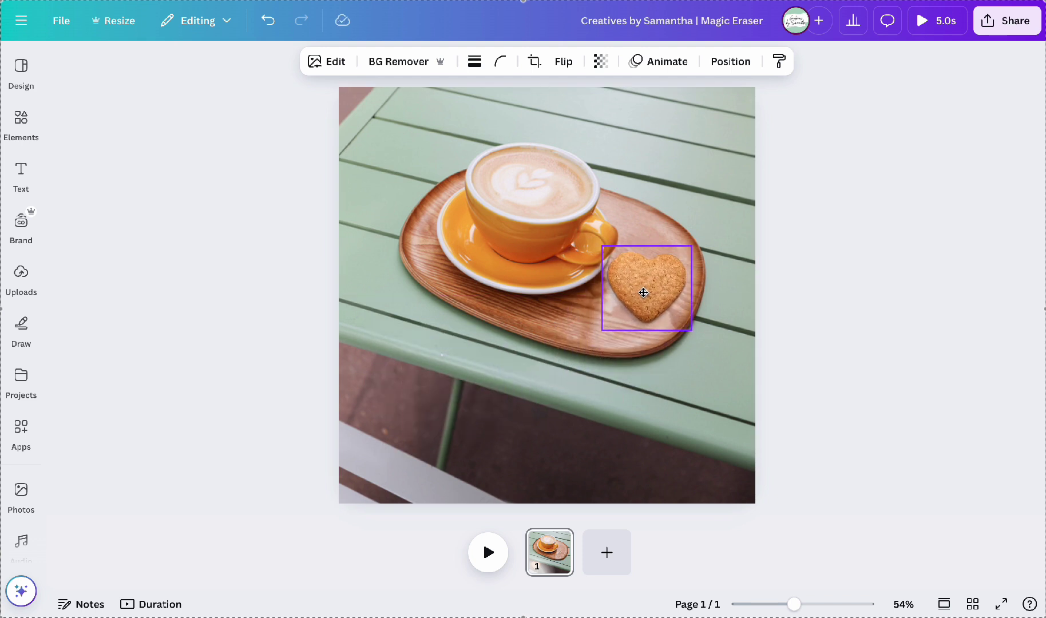
left_click_drag(643, 292, 645, 293)
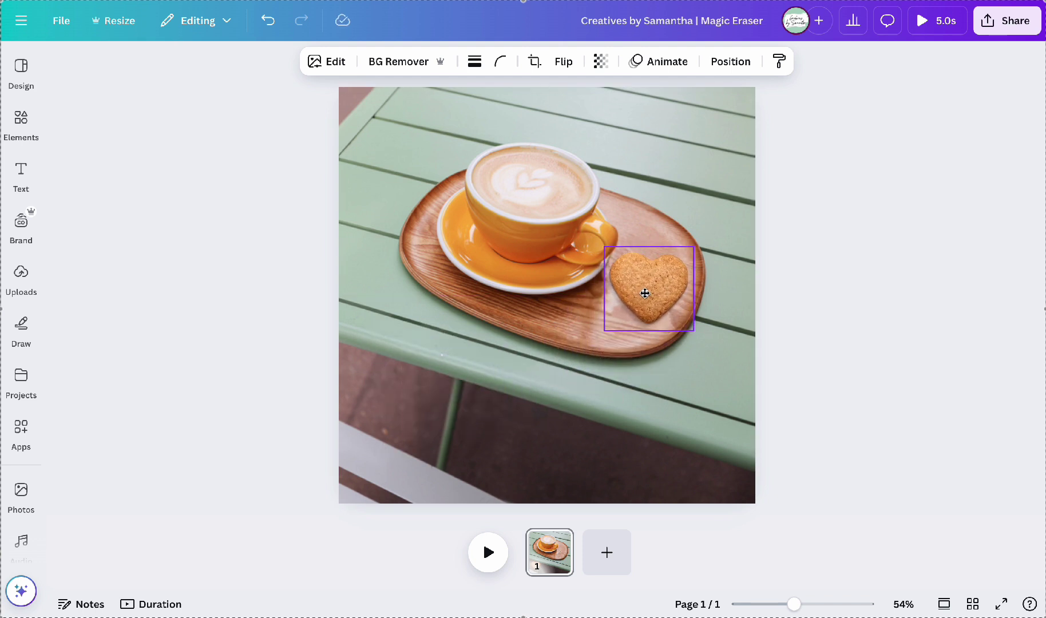
left_click(822, 355)
Step: Adjust the cookie's tilt on the tray and deselect it
left_click(650, 286)
left_click_drag(649, 347, 603, 357)
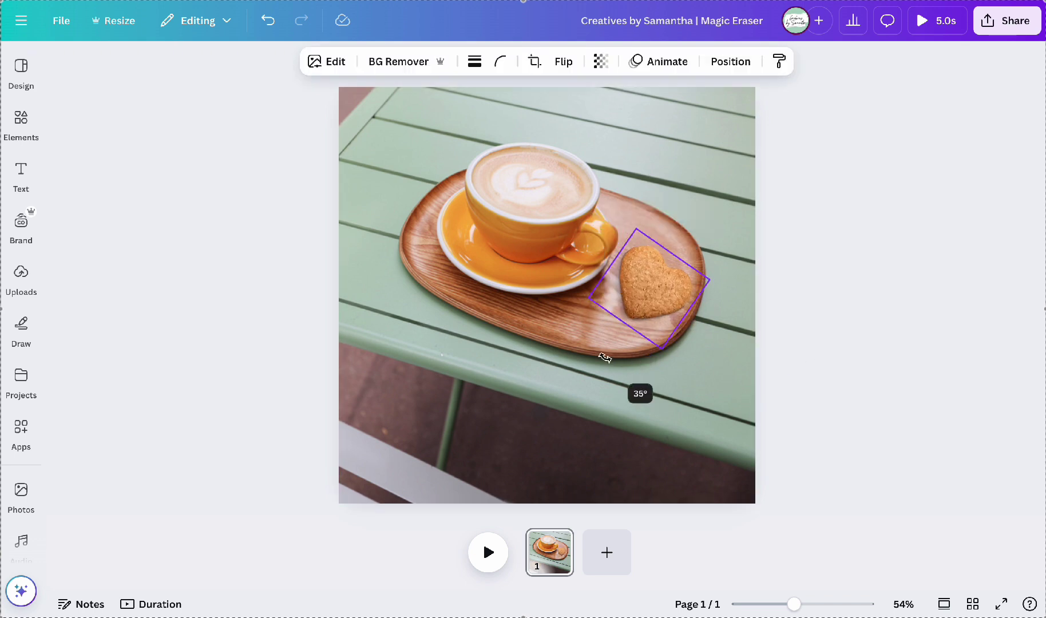
left_click_drag(657, 276, 624, 272)
left_click(649, 280)
left_click(829, 287)
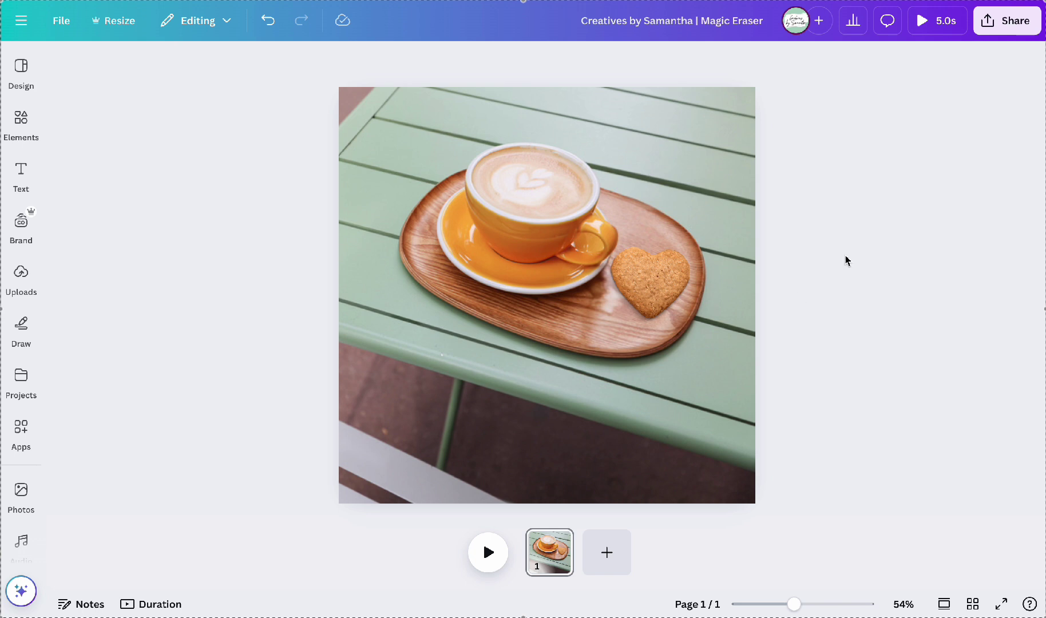
Step: Add a heading and set its font to Glacial Indifference Bold
left_click(21, 172)
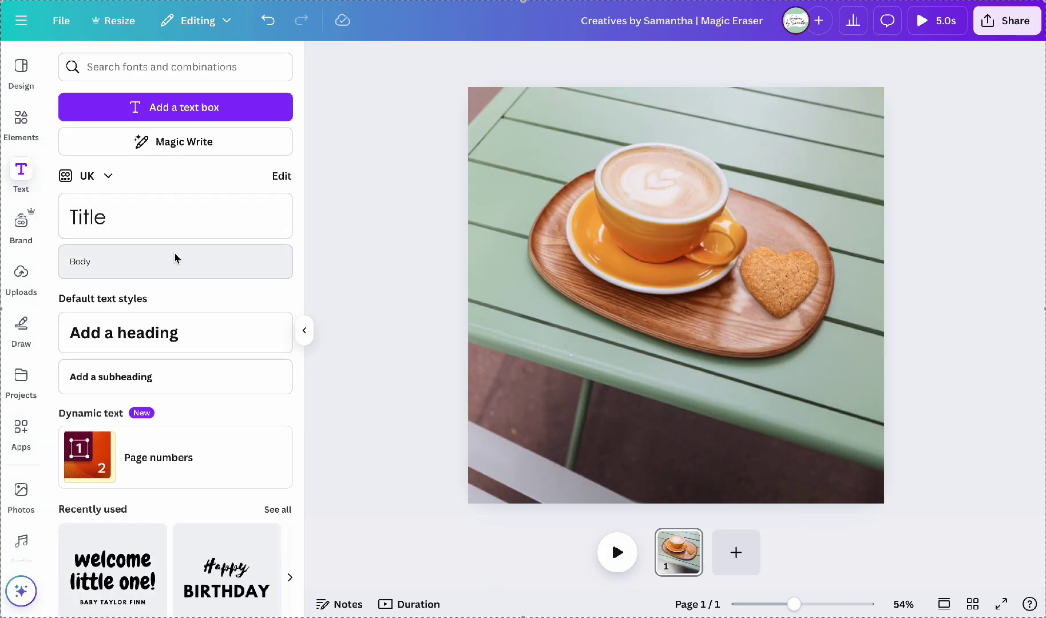
left_click(119, 330)
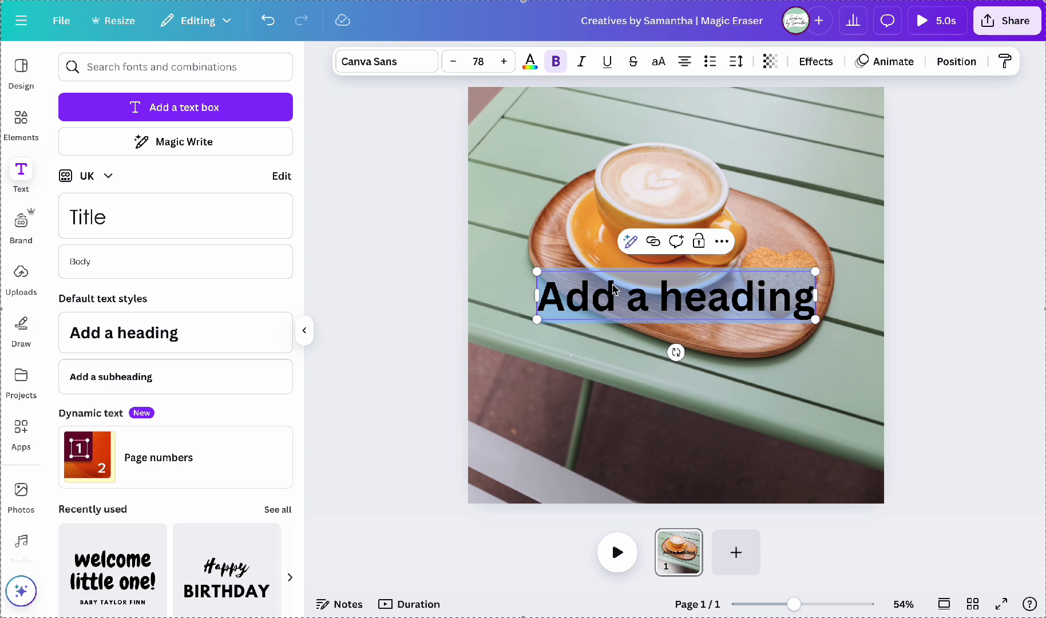
left_click(413, 69)
left_click(197, 131)
type("glacial in")
left_click(67, 325)
left_click(152, 383)
Step: Give the heading a dark grey drop shadow
left_click(812, 63)
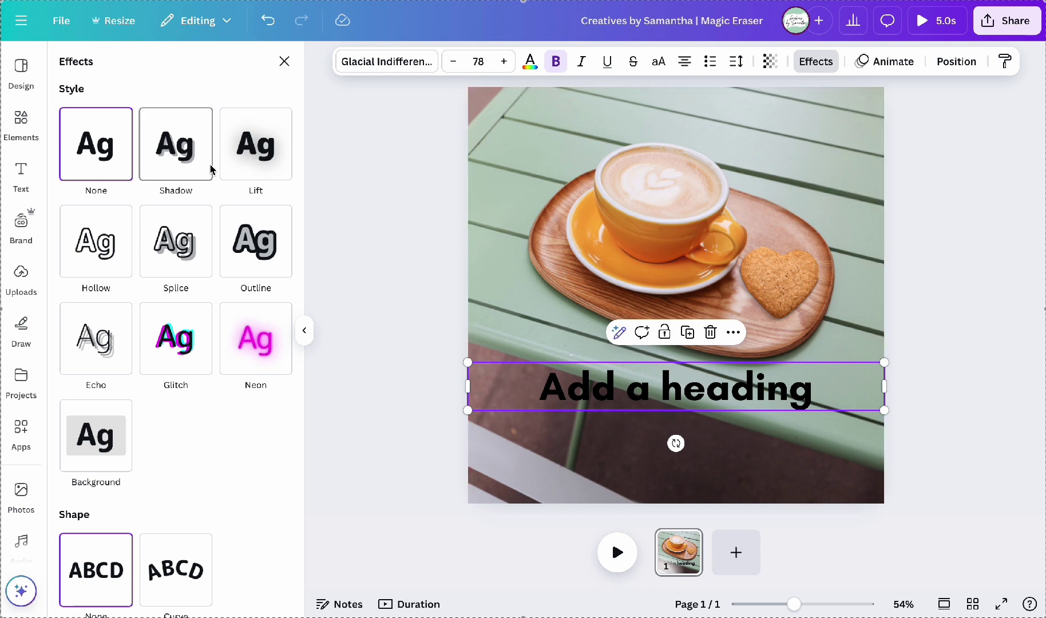
left_click(180, 147)
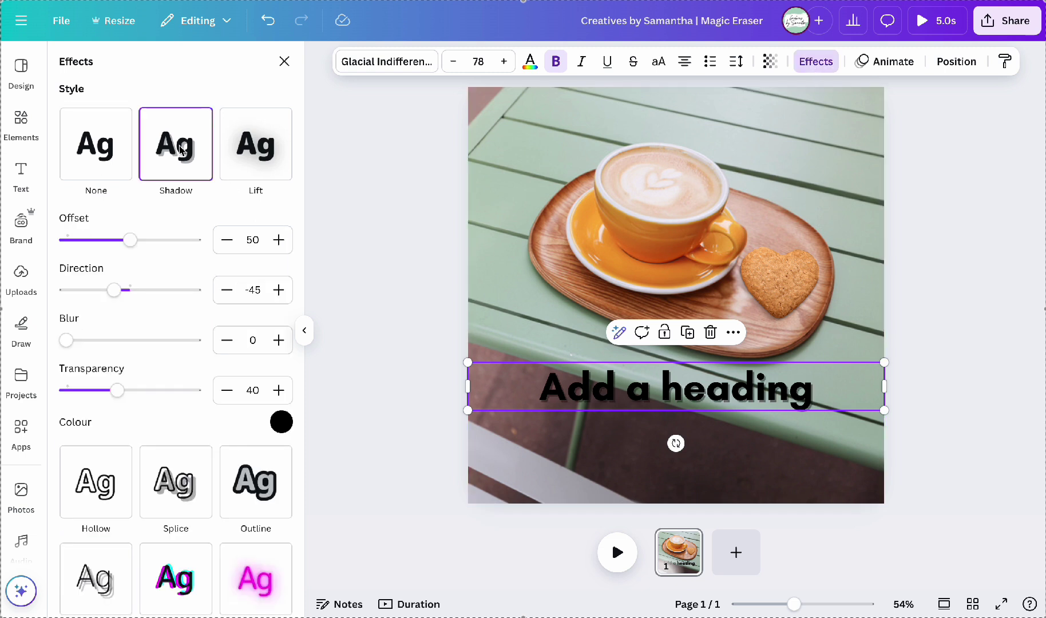
left_click(282, 422)
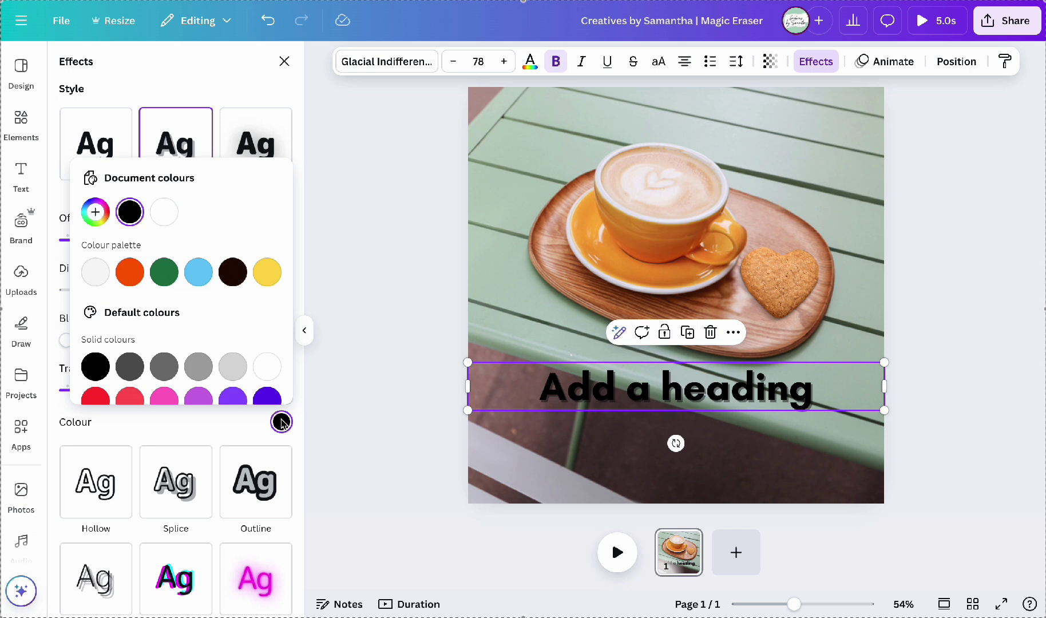
left_click(131, 367)
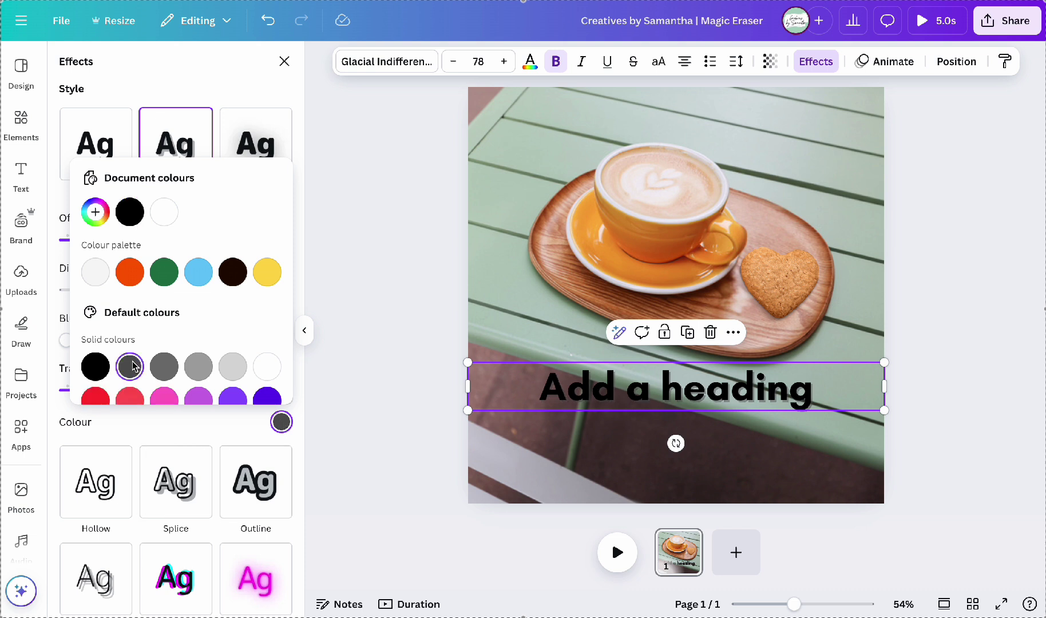
left_click(225, 98)
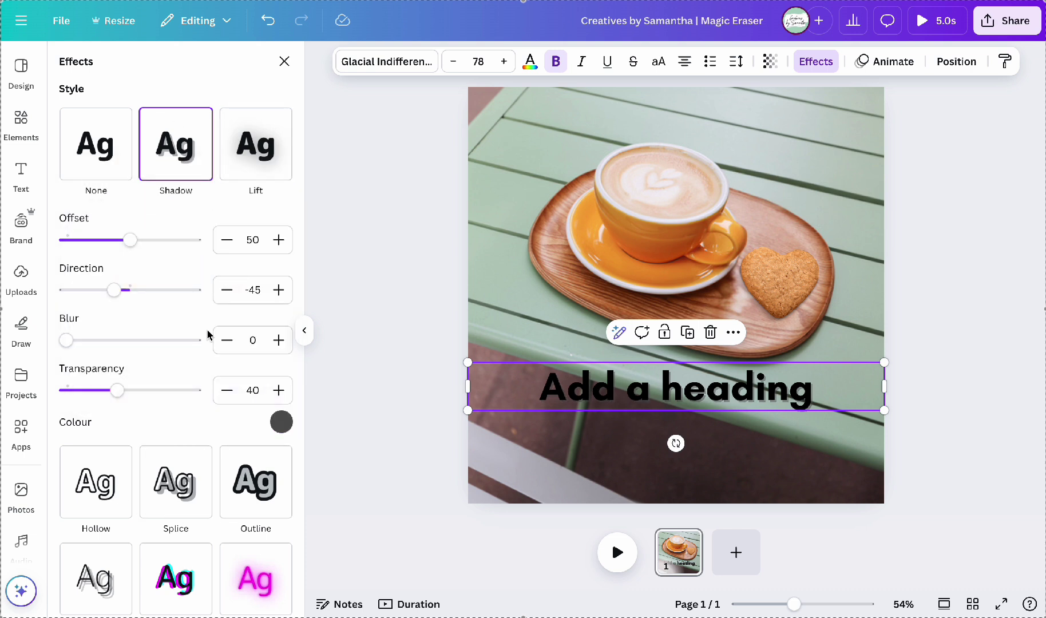
scroll(208, 335, "down", 1)
scroll(209, 334, "down", 1)
left_click_drag(117, 328, 215, 332)
Step: Set shadow blur 50 and direction 0, then retype the heading as 'Love is brewing. / Sip the moment!'
left_click(92, 278)
double_click(253, 278)
type("50")
key("Return")
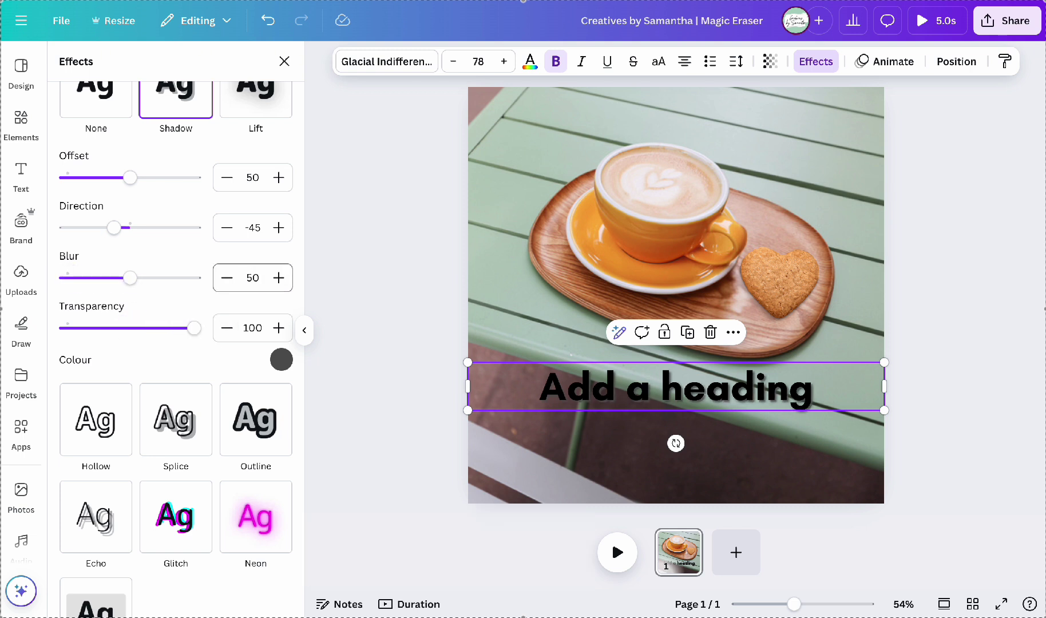
double_click(252, 228)
type("0")
key("Return")
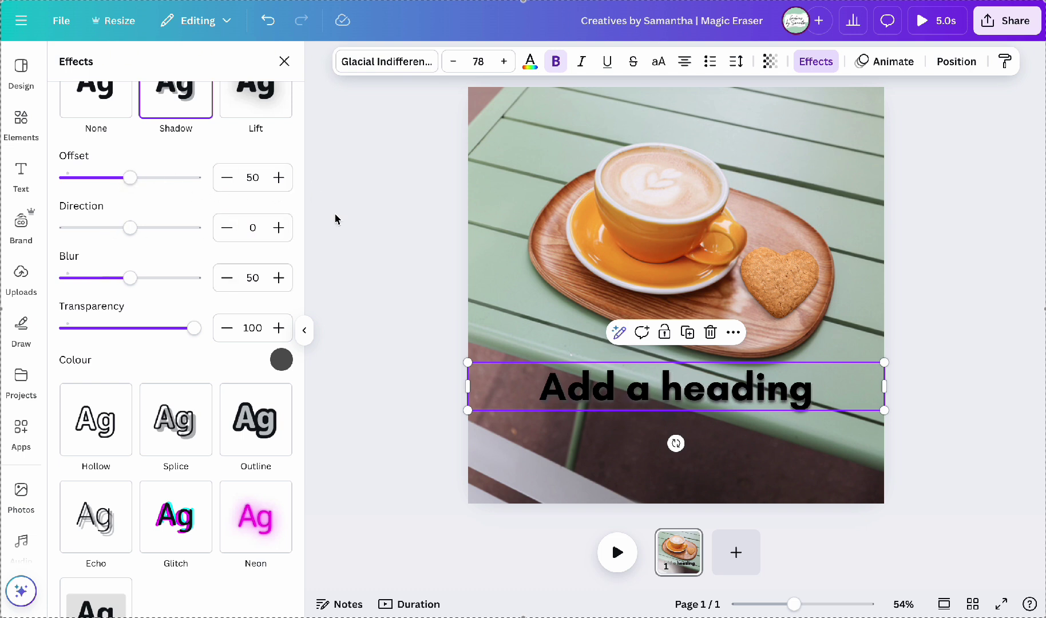
double_click(595, 386)
type("Love is brewing.")
key("Return")
type("Sip the moment!")
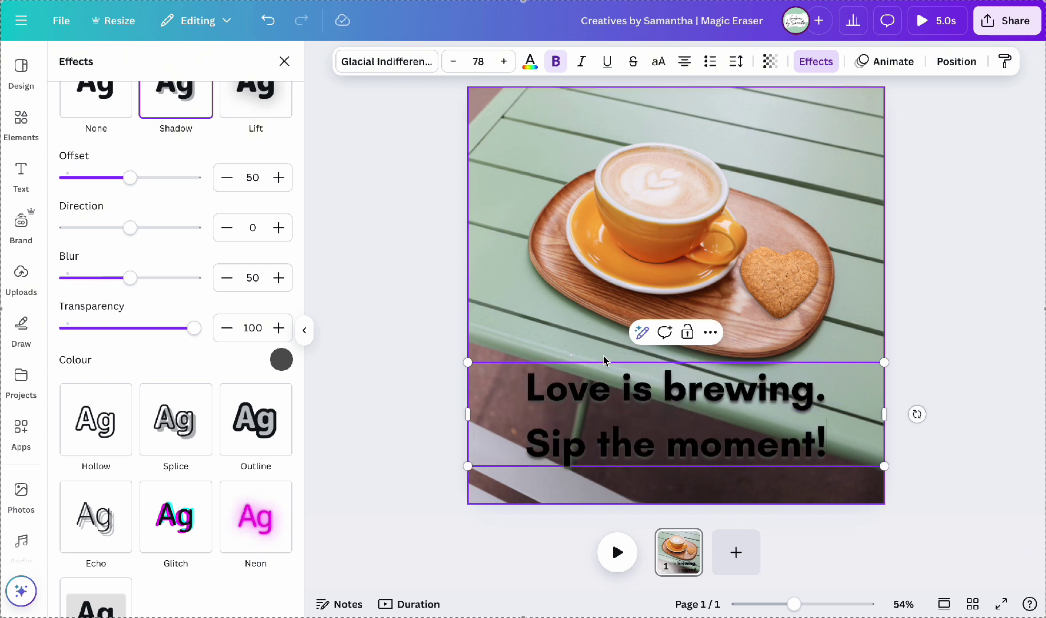
Step: Tighten the caption's line spacing to 1.02
left_click(708, 429)
left_click(736, 61)
left_click_drag(708, 174, 692, 175)
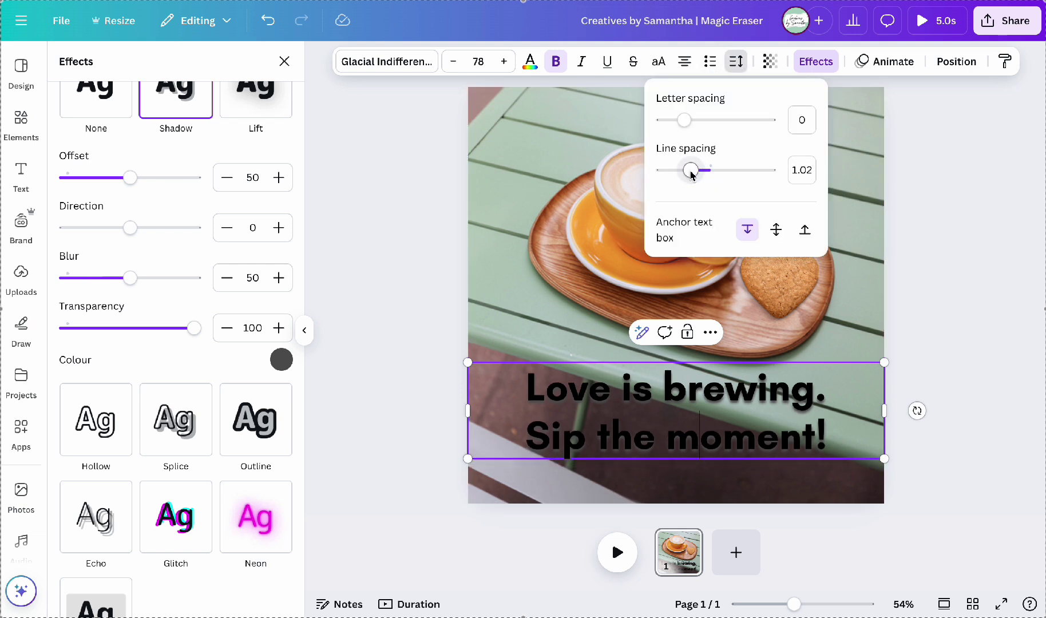
left_click(808, 447)
Step: Set the caption to font size 60 with white text
left_click(478, 62)
type("60")
key("Return")
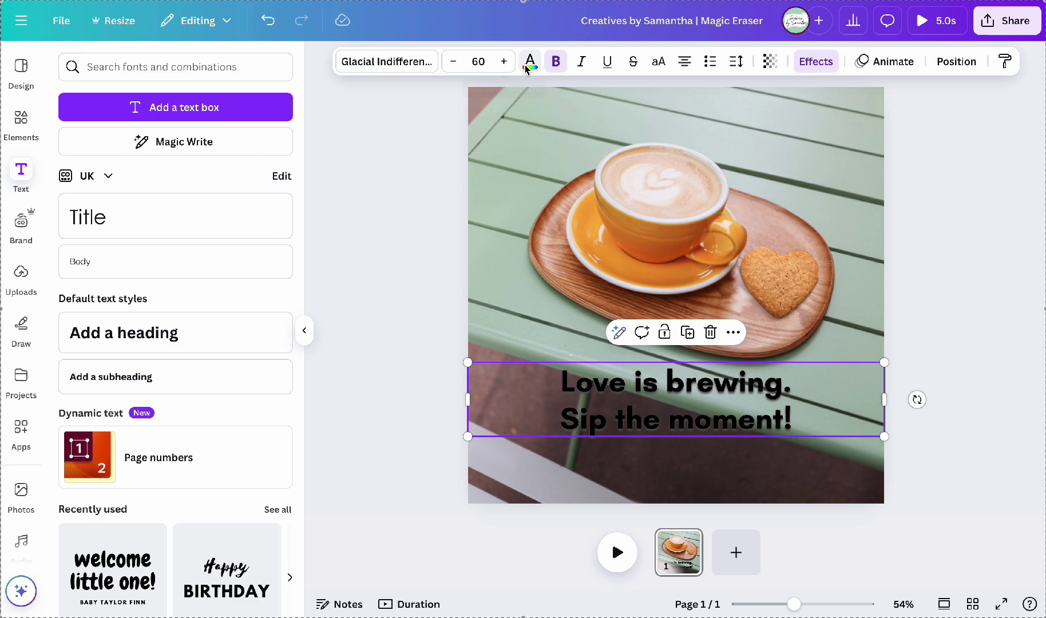
left_click(529, 61)
left_click(196, 170)
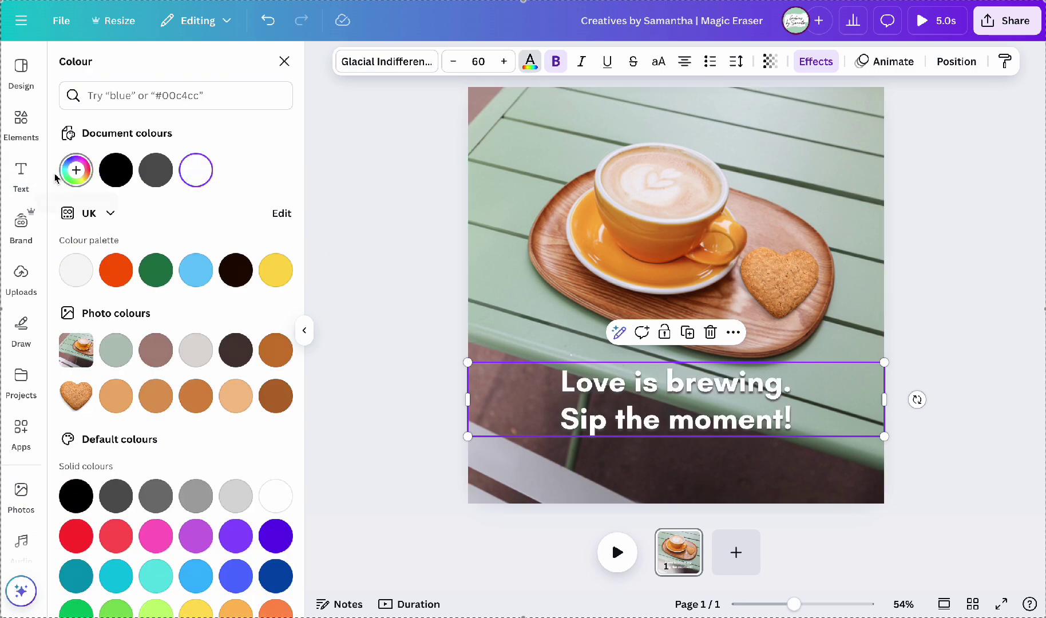
left_click(21, 176)
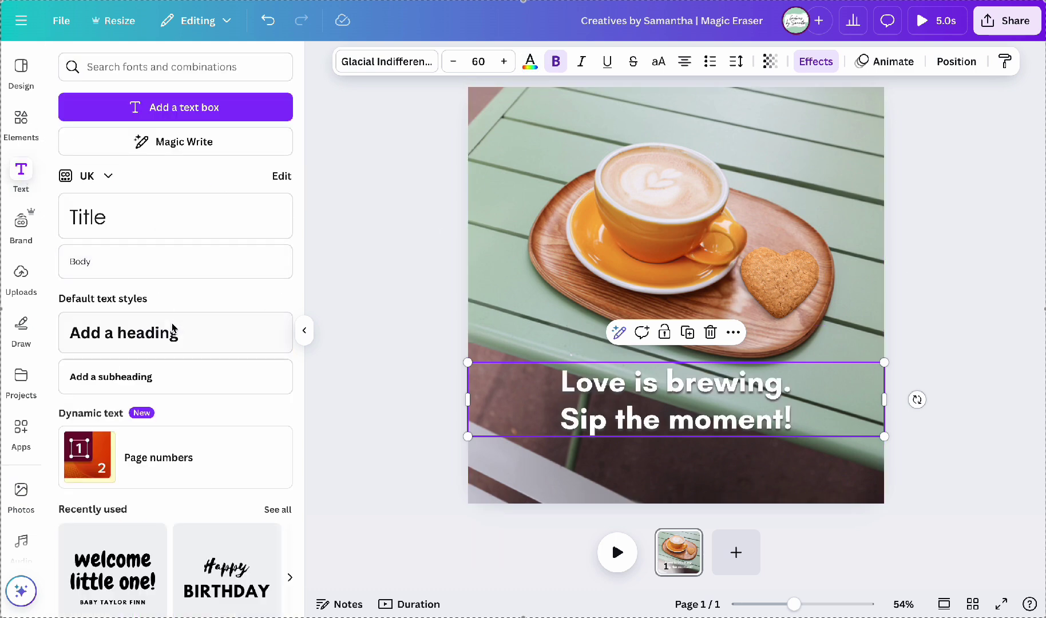
Step: Add a 'Happy Valentine's Day' heading at font size 70
left_click(124, 334)
type("Happy Valentine's Day")
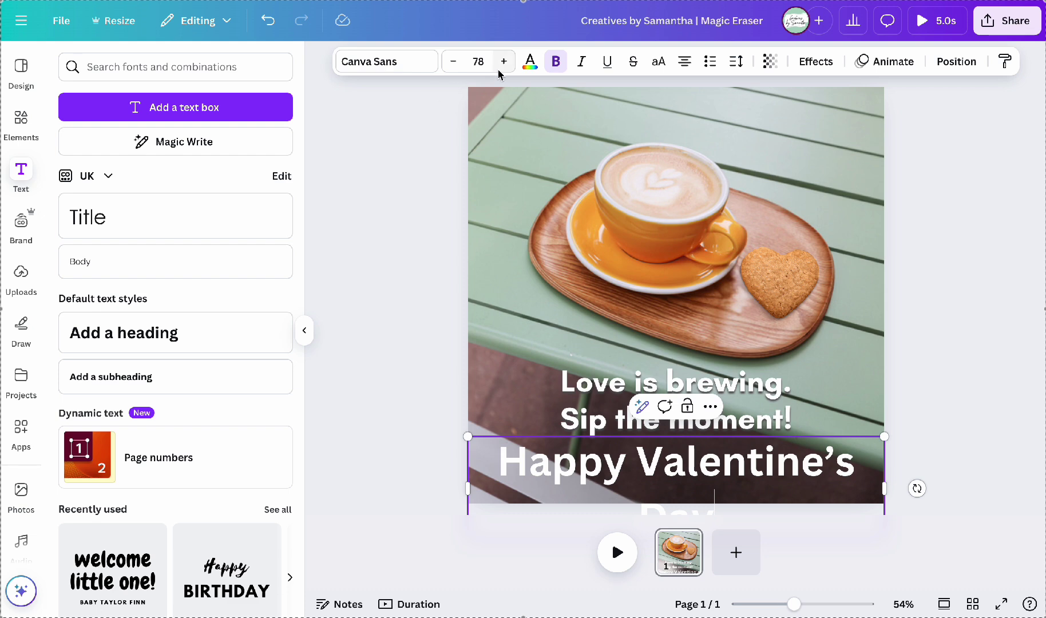
left_click(479, 62)
type("70")
key("Return")
Step: Change the greeting's font to Oleo Script Regular
left_click(384, 62)
left_click(249, 132)
type("oleo")
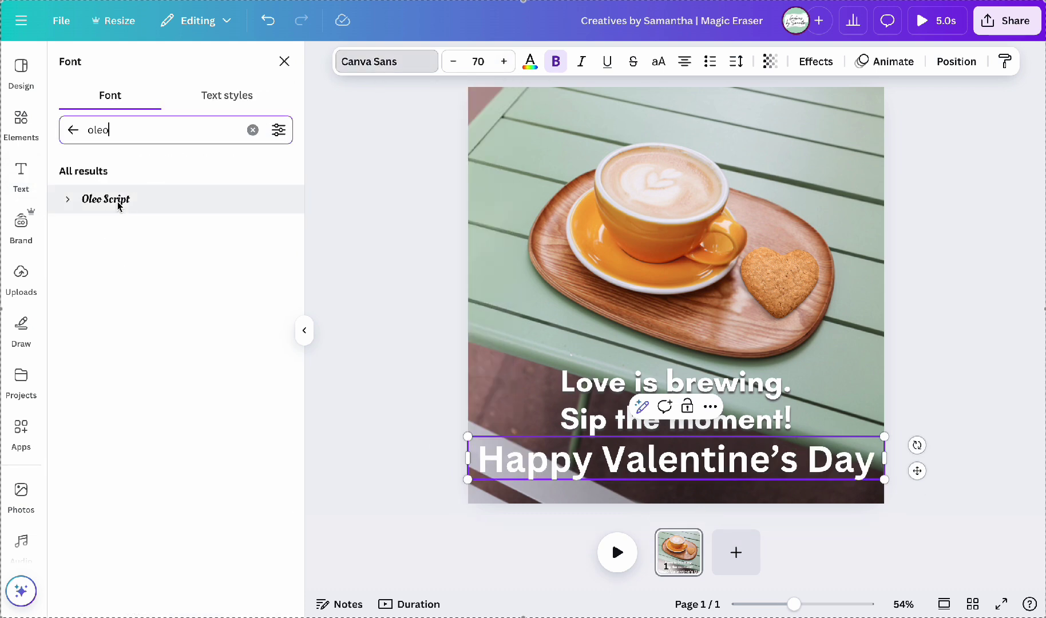
left_click(114, 205)
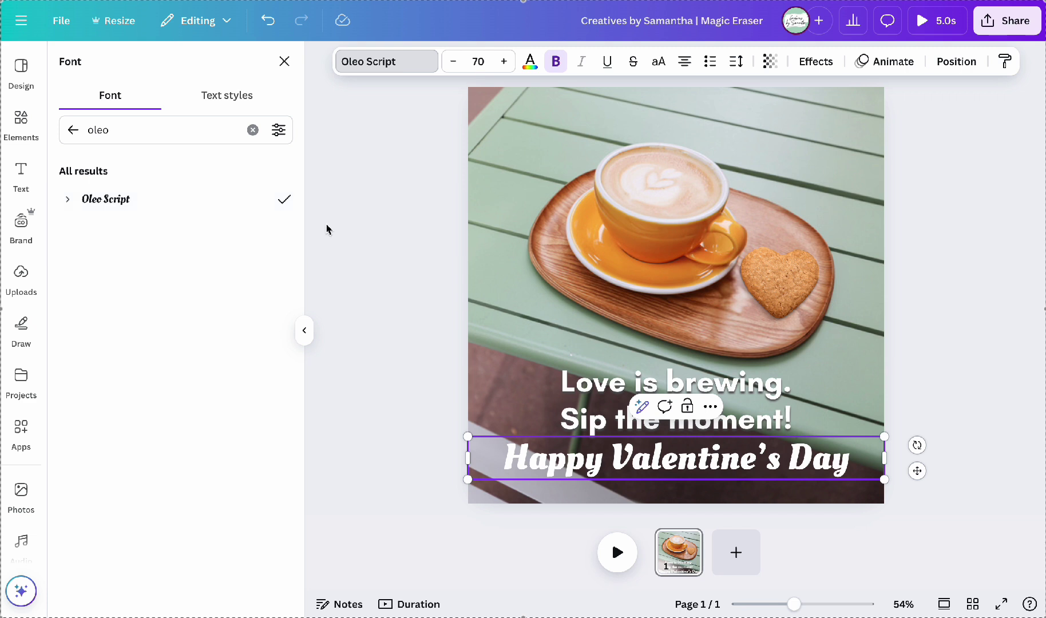
left_click(67, 200)
left_click(157, 231)
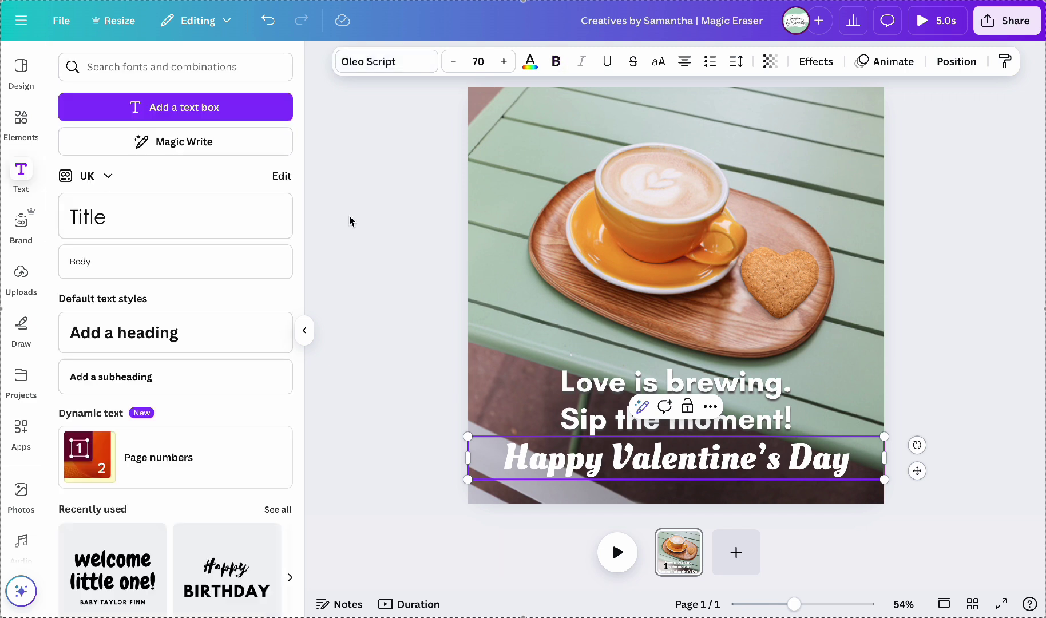
Step: Give the greeting a Dark Gray #545454 shadow with direction 0 and blur 50
left_click(816, 62)
left_click(162, 169)
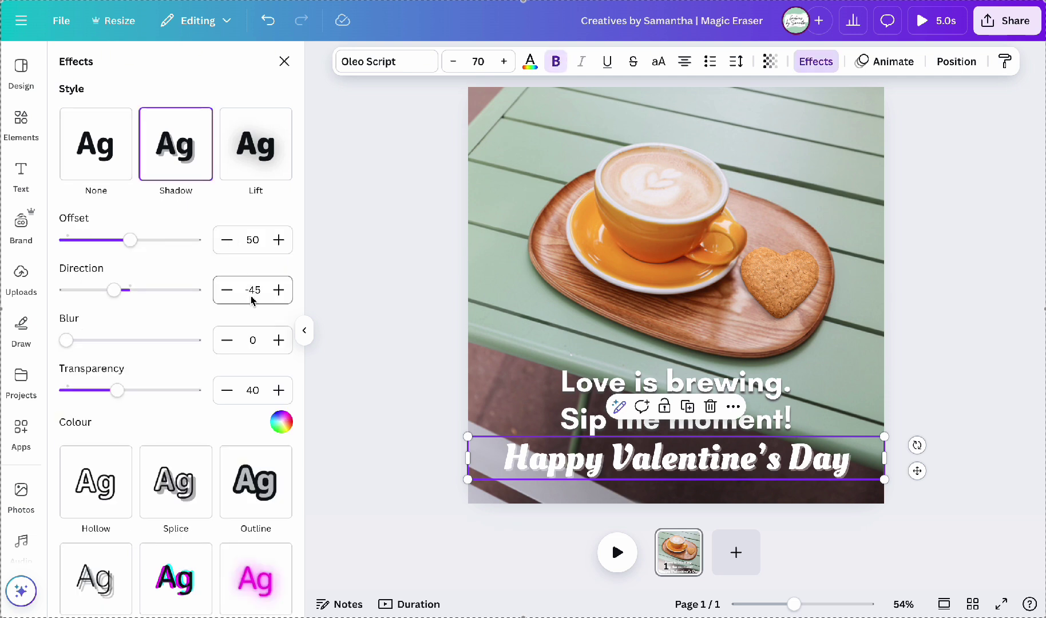
left_click(278, 290)
left_click(255, 293)
type("0")
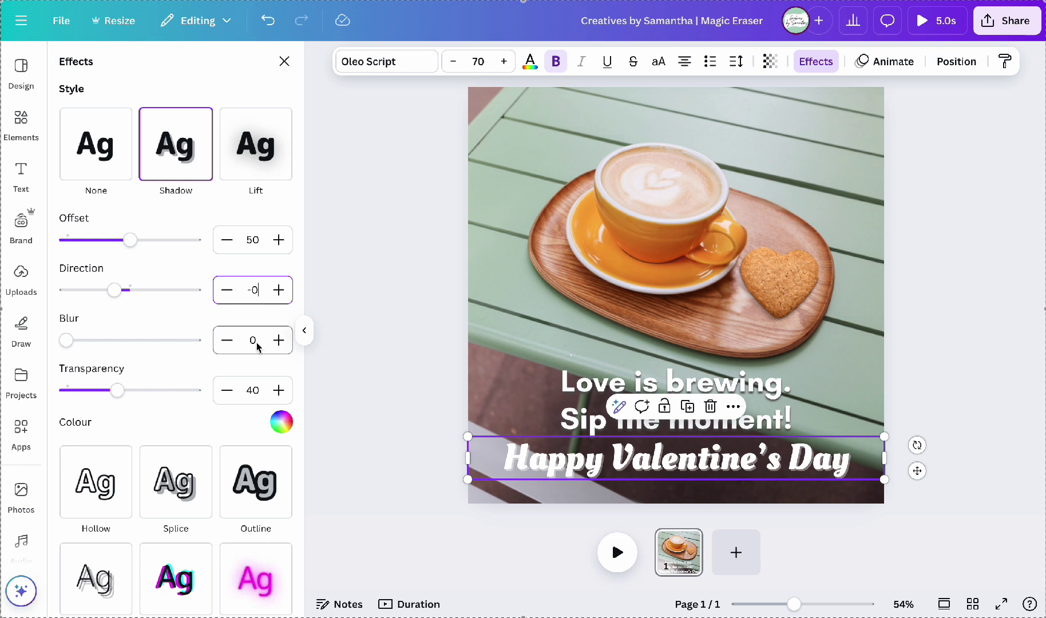
left_click(257, 346)
type("5")
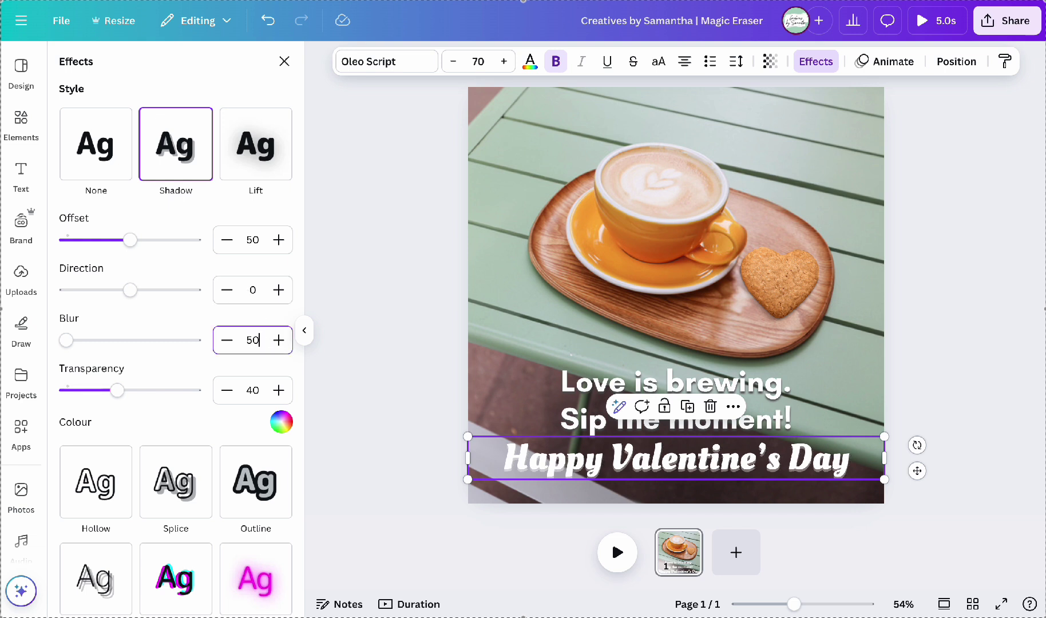
key("Return")
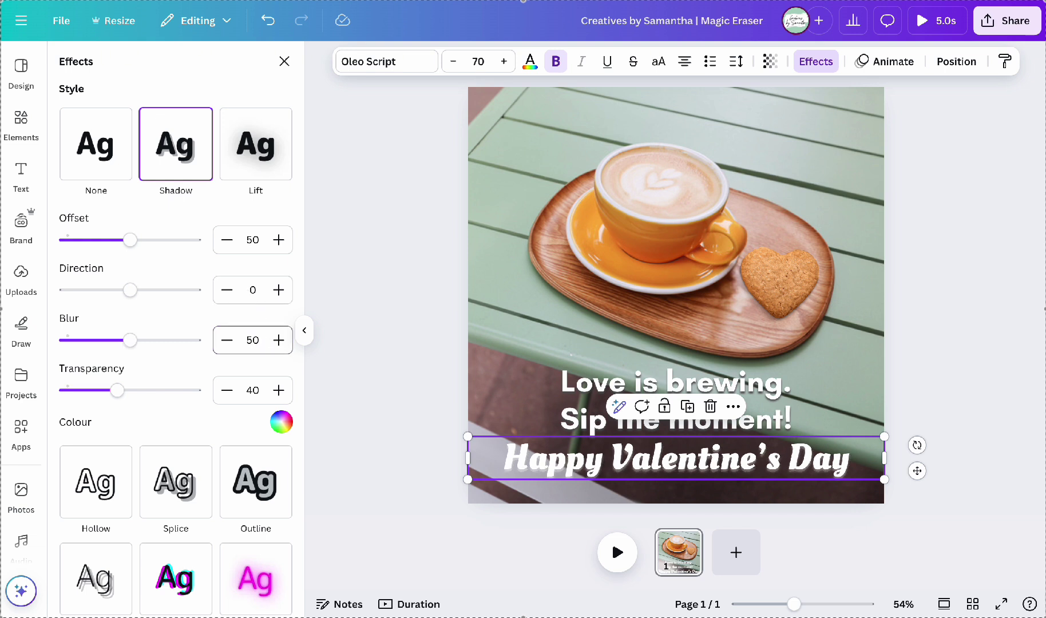
left_click(281, 422)
left_click(130, 367)
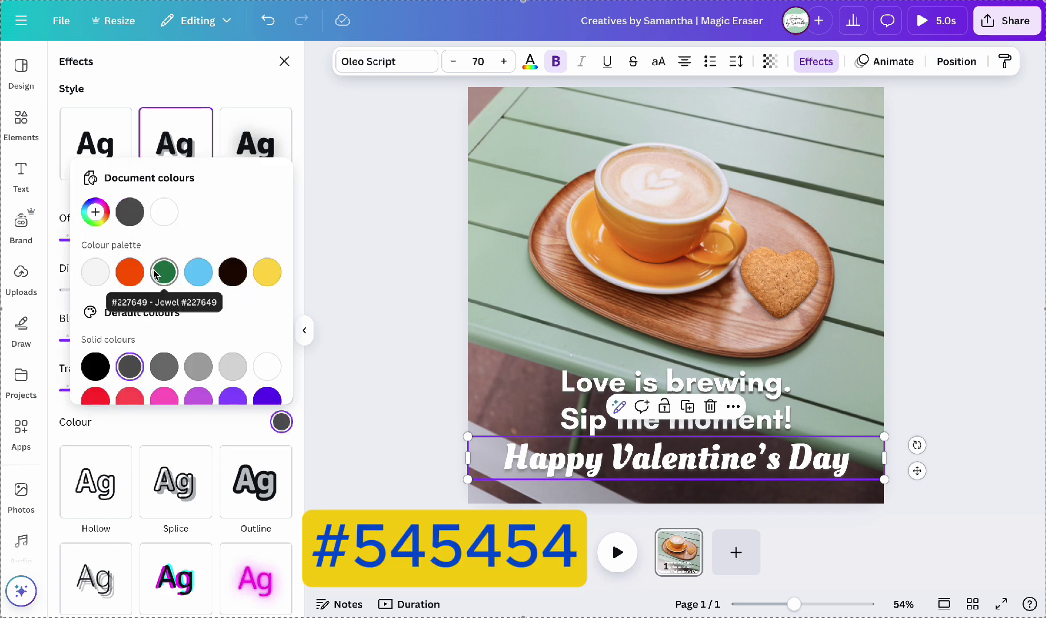
left_click(404, 415)
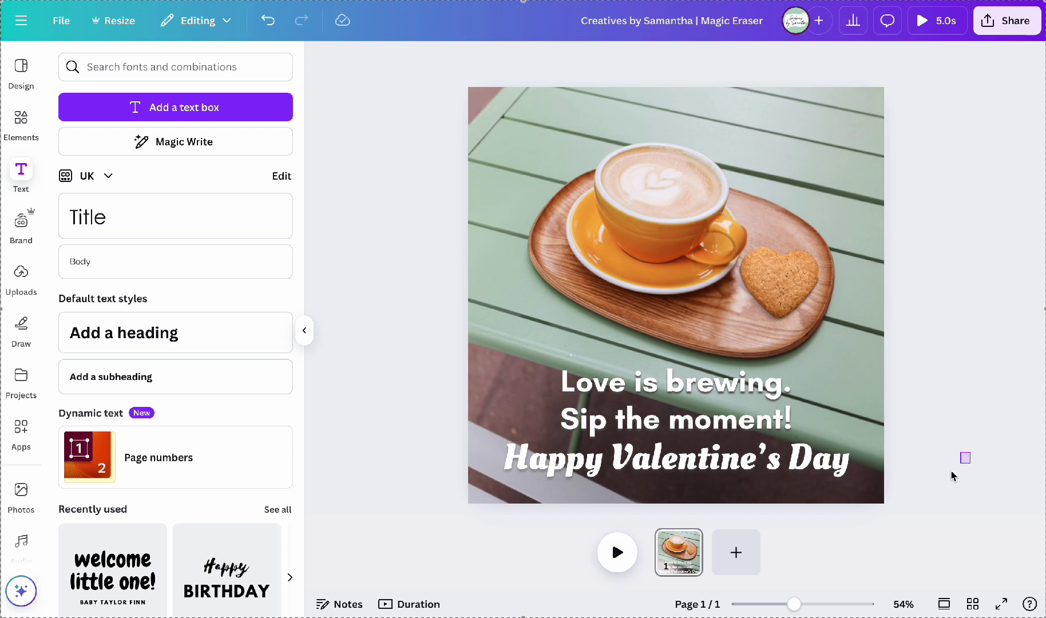
Step: Move both text blocks down and add a square sized to cover the whole 1080×1080 page
mouse_move(971, 453)
left_mouse_down()
mouse_move(642, 400)
mouse_move(642, 414)
left_mouse_up()
left_click(21, 123)
left_click(119, 159)
left_click(305, 331)
left_click_drag(539, 327, 380, 184)
left_click_drag(462, 210, 754, 501)
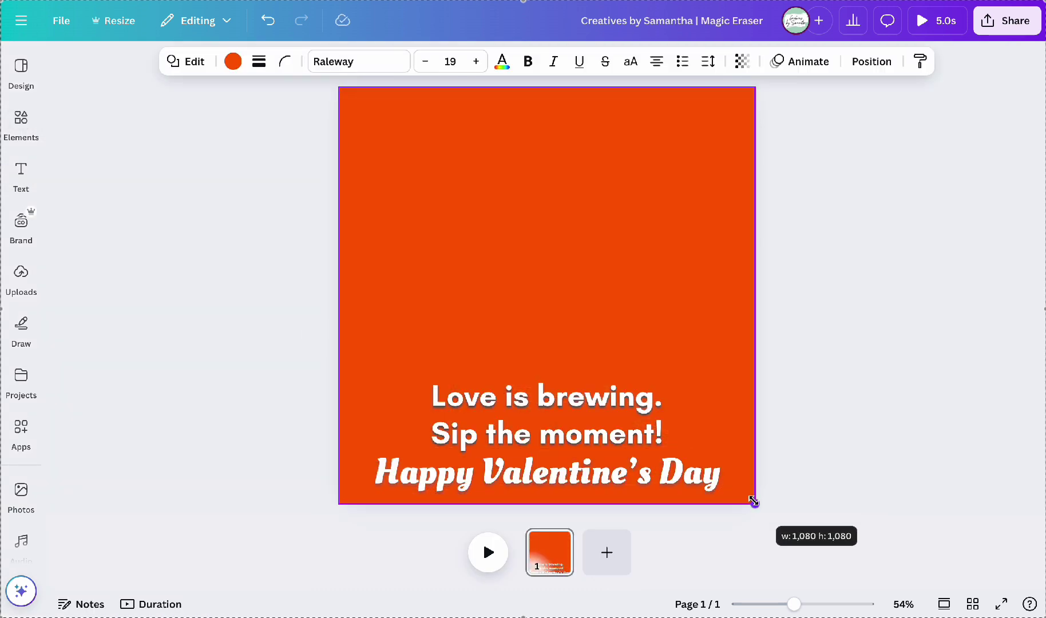
Step: Colour the full-page square dark grey
left_click(233, 61)
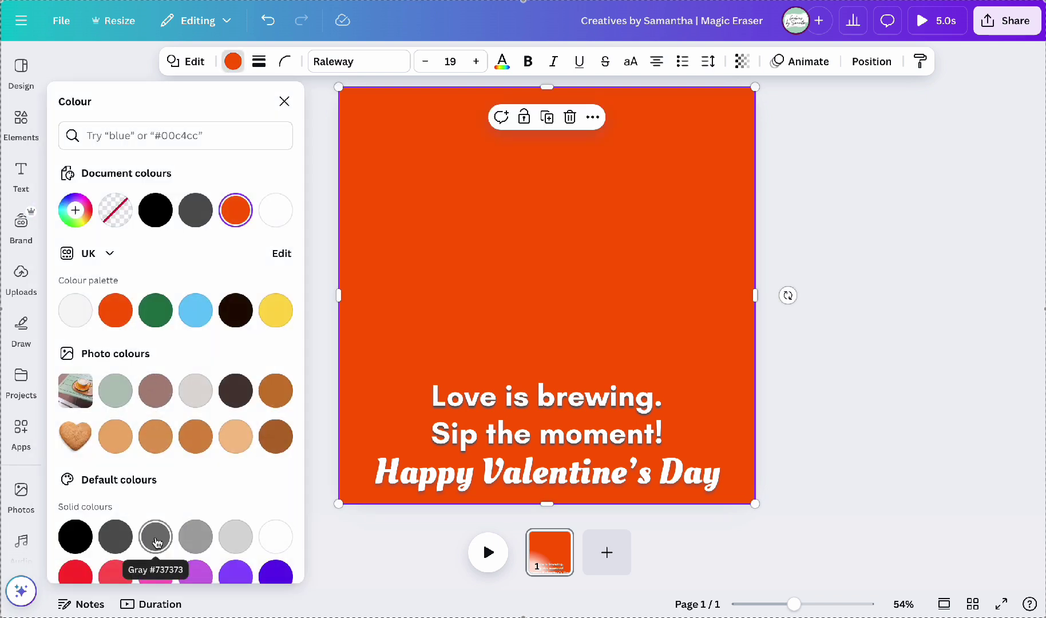
left_click(196, 210)
scroll(155, 408, "down", 1)
left_click(156, 500)
left_click(116, 500)
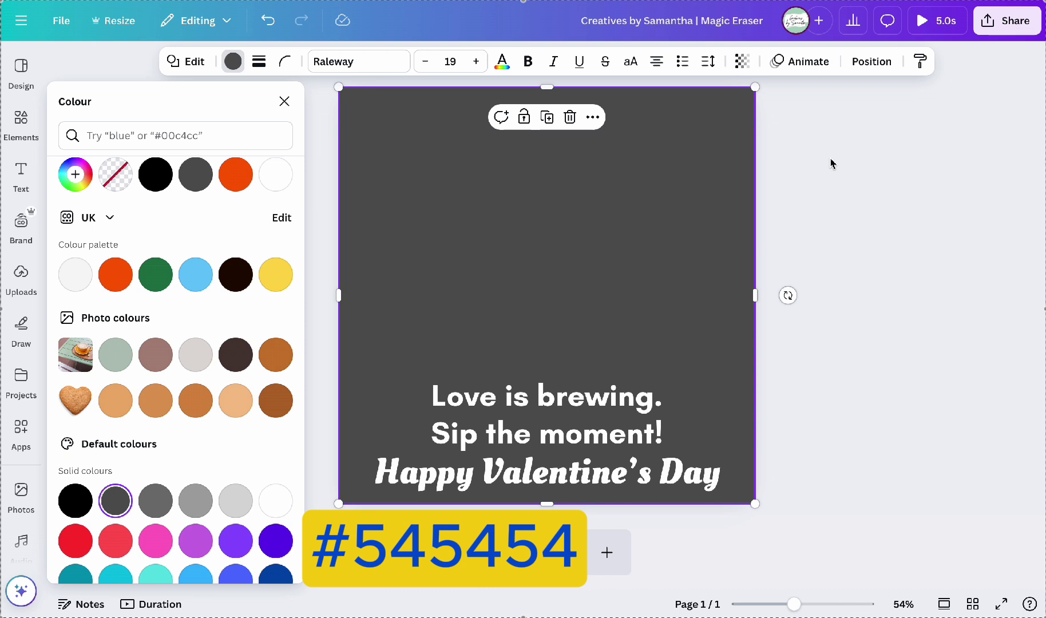
Step: Lower the grey square's transparency to a low value, leaving a faint tint
left_click(741, 62)
left_click_drag(774, 120, 676, 131)
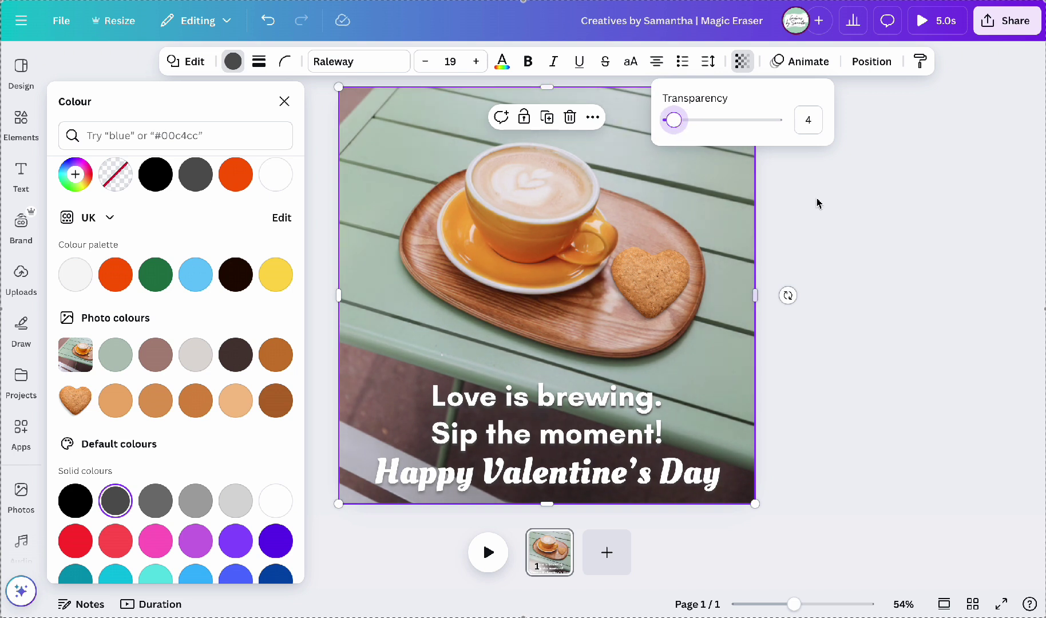
left_click(549, 91)
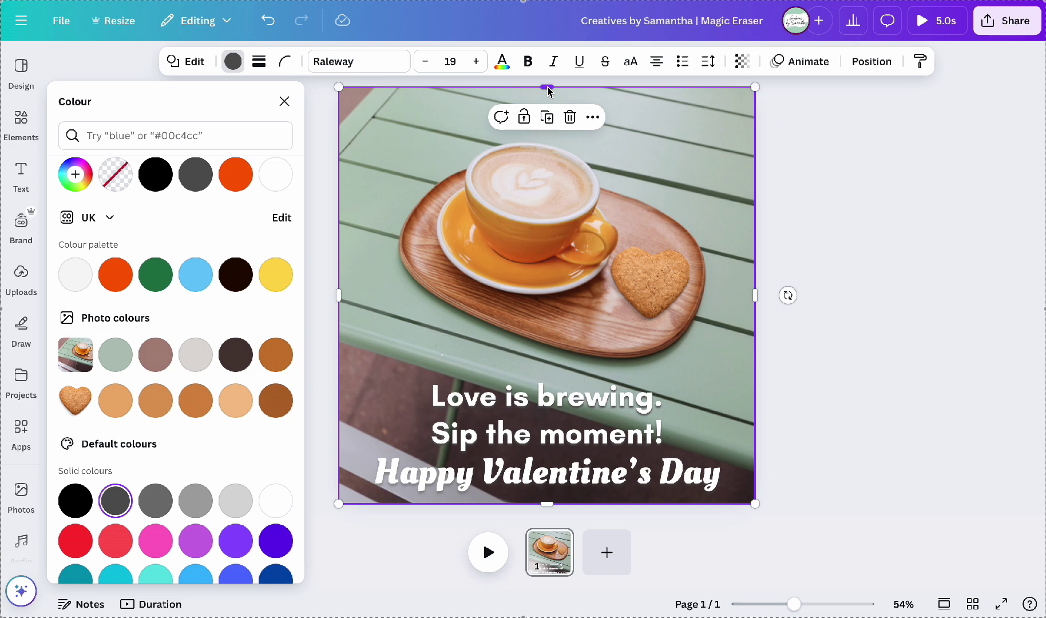
left_click_drag(549, 91, 546, 263)
Step: Raise the latte photo's brightness to 10 and stretch the dark overlay taller behind the text
left_click(442, 188)
left_click(329, 65)
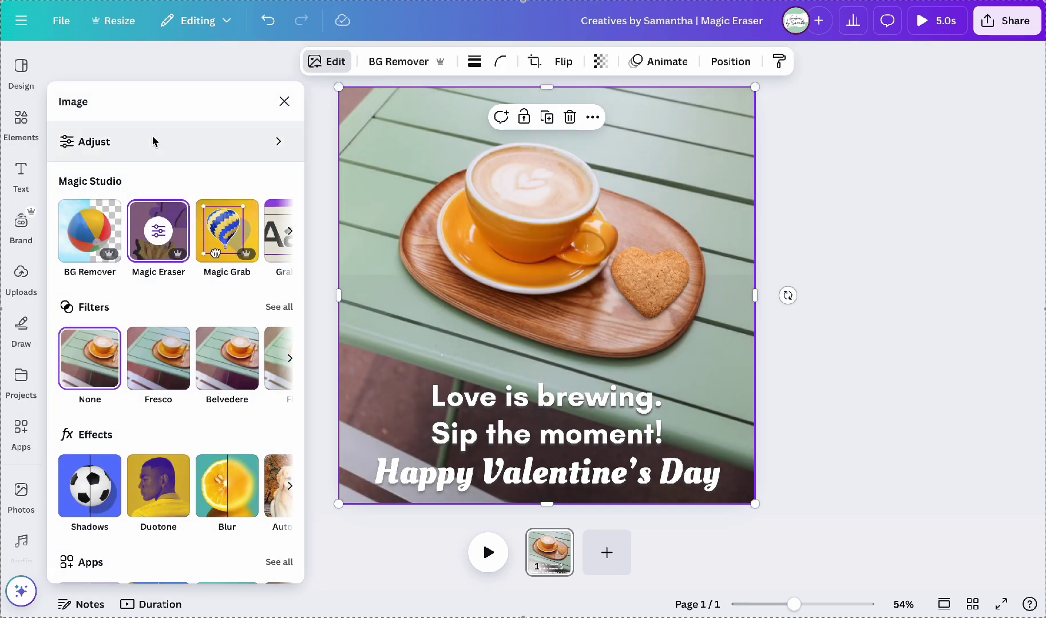
left_click(285, 149)
scroll(283, 148, "down", 2)
left_click_drag(156, 358, 169, 357)
left_click(543, 346)
left_click_drag(547, 279, 547, 87)
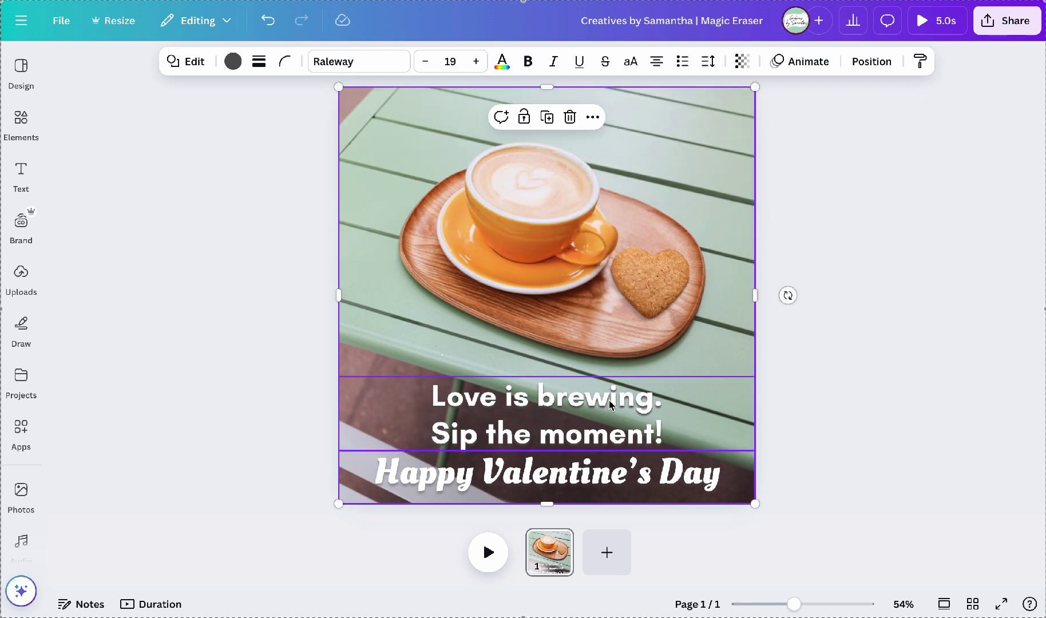
key("Escape")
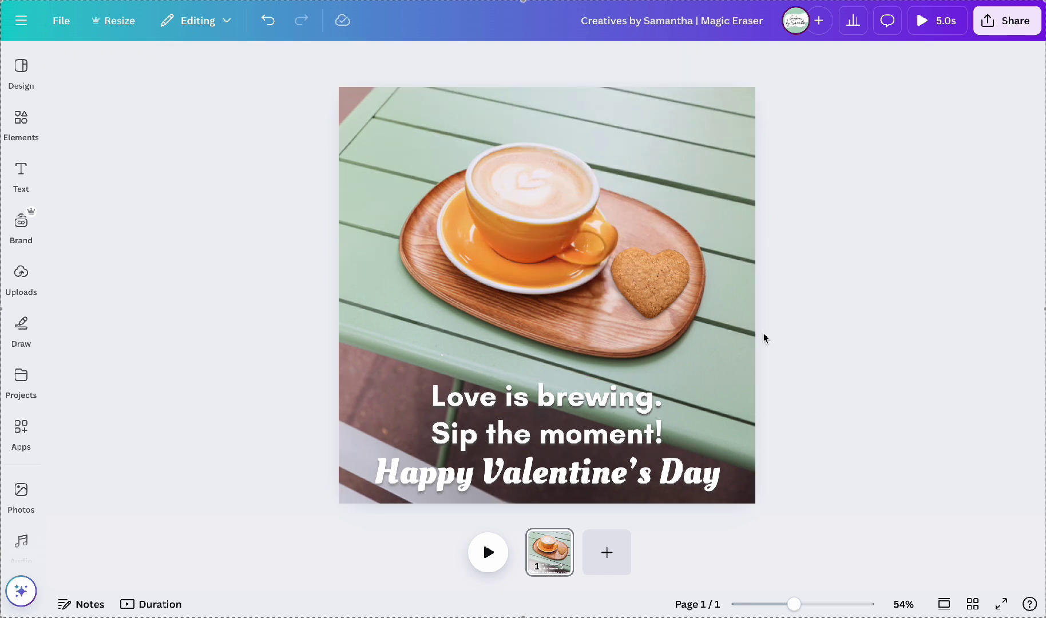